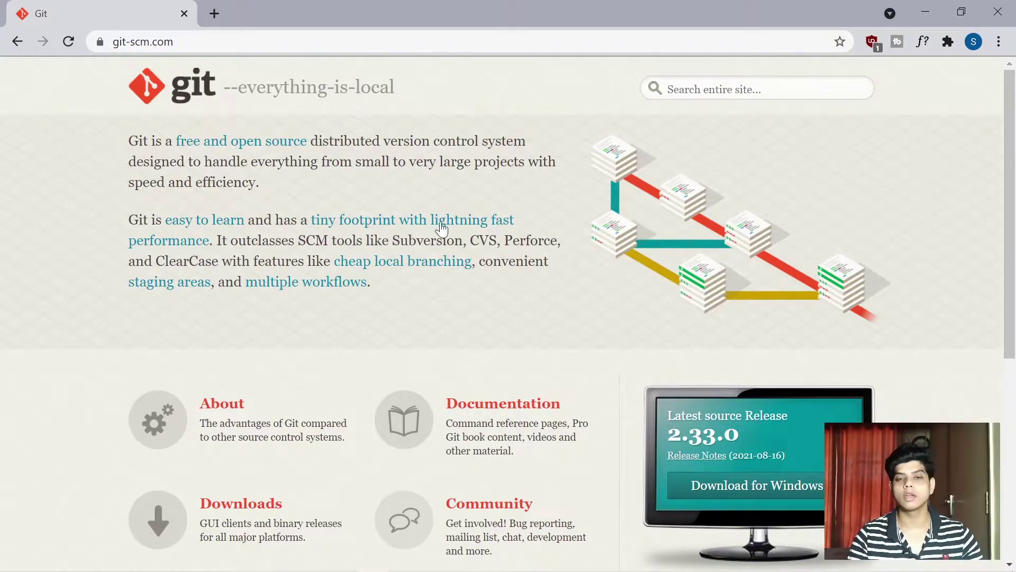
- Examine the Git home page, from the version control system description to the companies and projects using Git
{"action": "scroll", "coordinate": [363, 227], "scroll_direction": "down", "scroll_amount": 7}
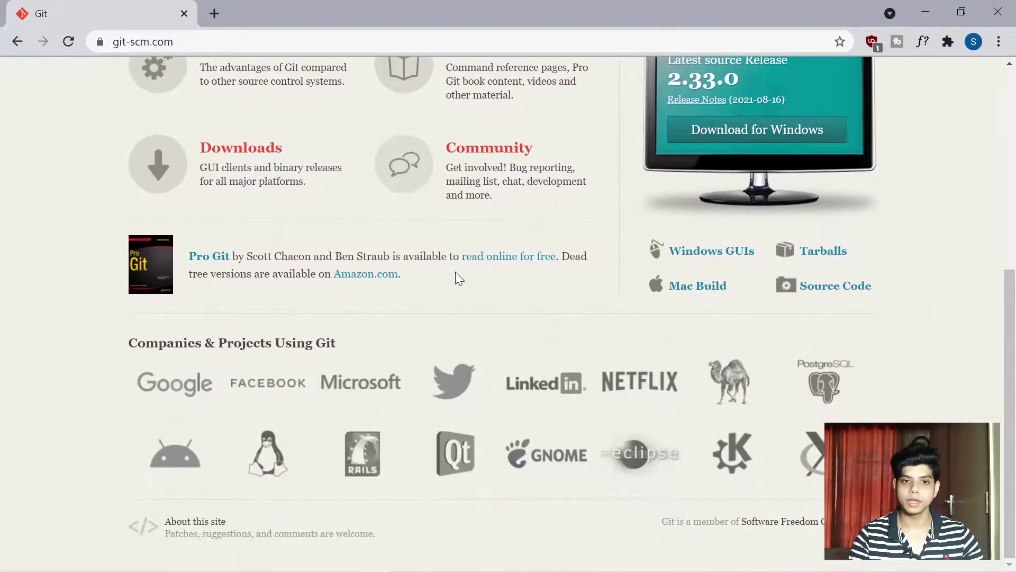
{"action": "scroll", "coordinate": [320, 295], "scroll_direction": "up", "scroll_amount": 7}
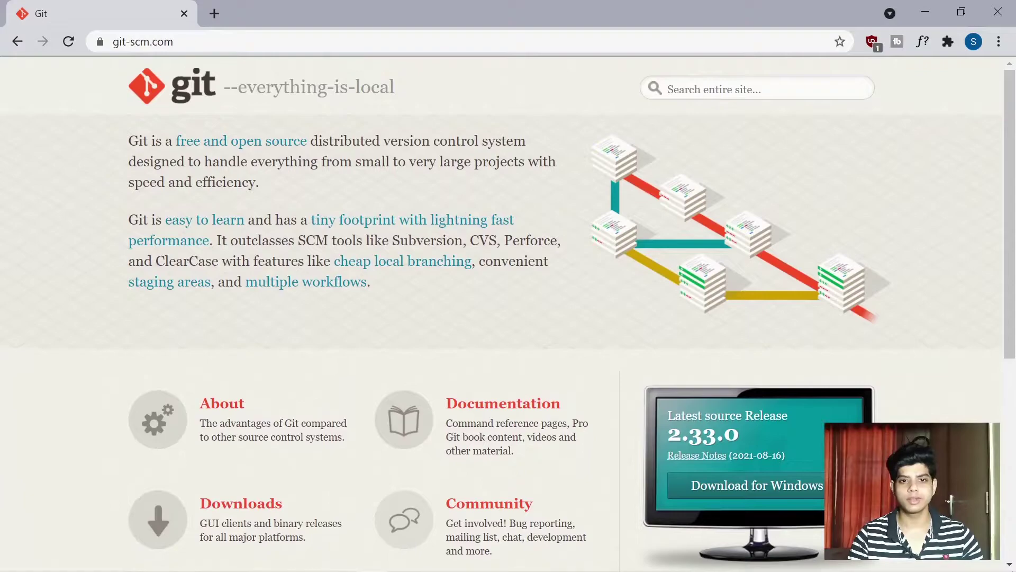
{"action": "left_click_drag", "start_coordinate": [383, 140], "coordinate": [526, 142]}
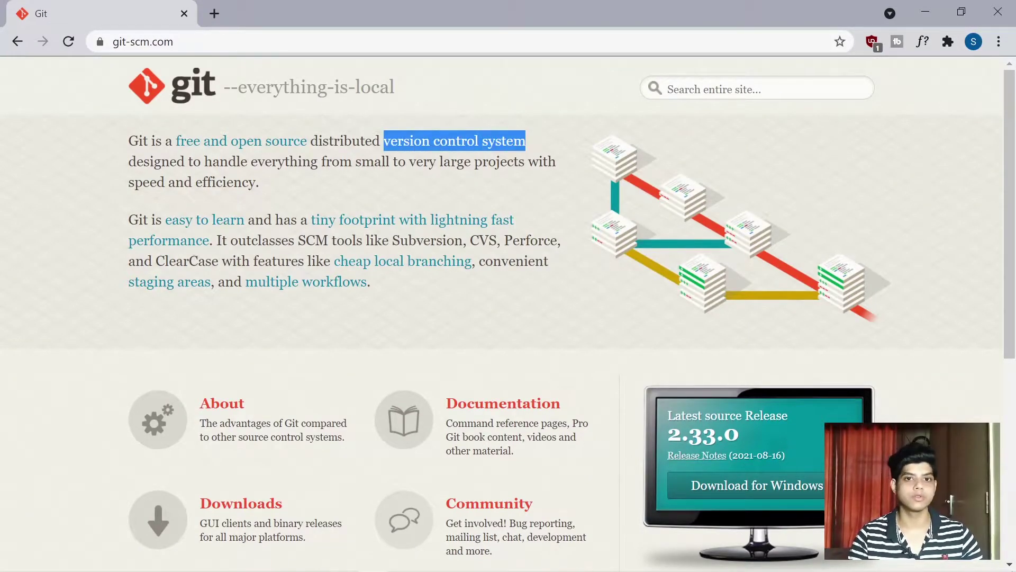
{"action": "left_click", "coordinate": [371, 194]}
{"action": "scroll", "coordinate": [313, 166], "scroll_direction": "down", "scroll_amount": 5}
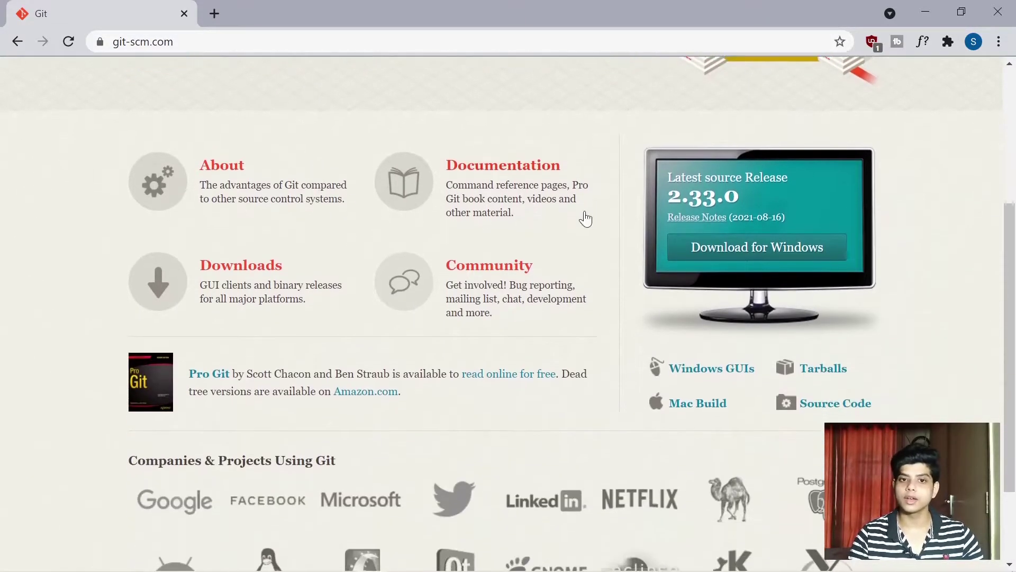
{"action": "scroll", "coordinate": [469, 223], "scroll_direction": "up", "scroll_amount": 2}
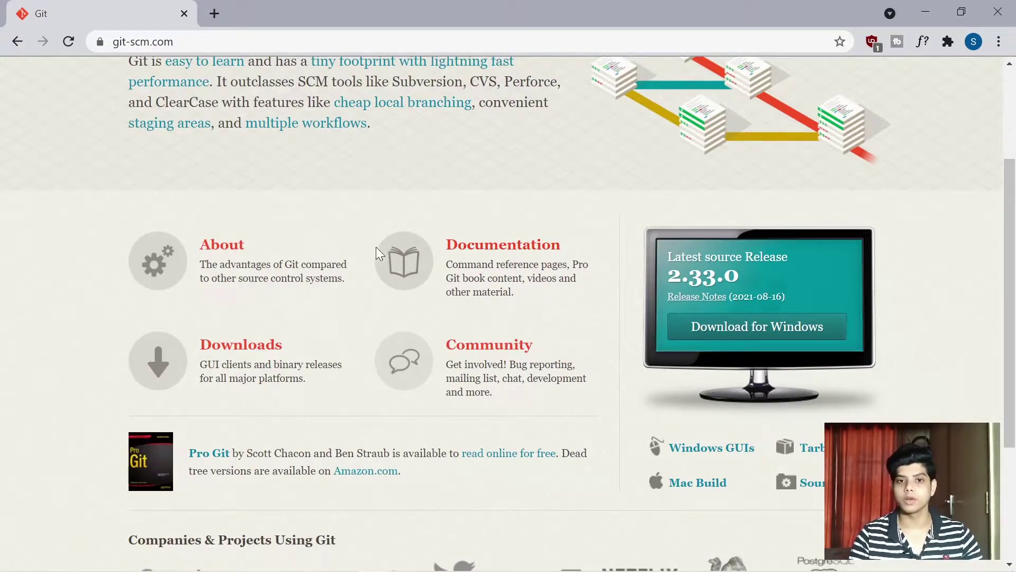
{"action": "scroll", "coordinate": [366, 214], "scroll_direction": "down", "scroll_amount": 4}
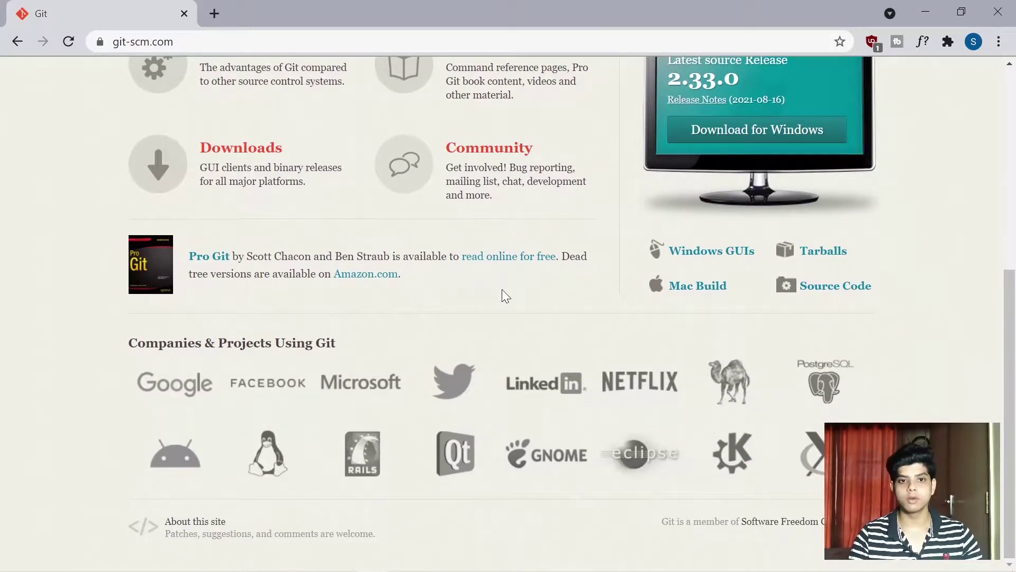
{"action": "scroll", "coordinate": [334, 283], "scroll_direction": "up", "scroll_amount": 7}
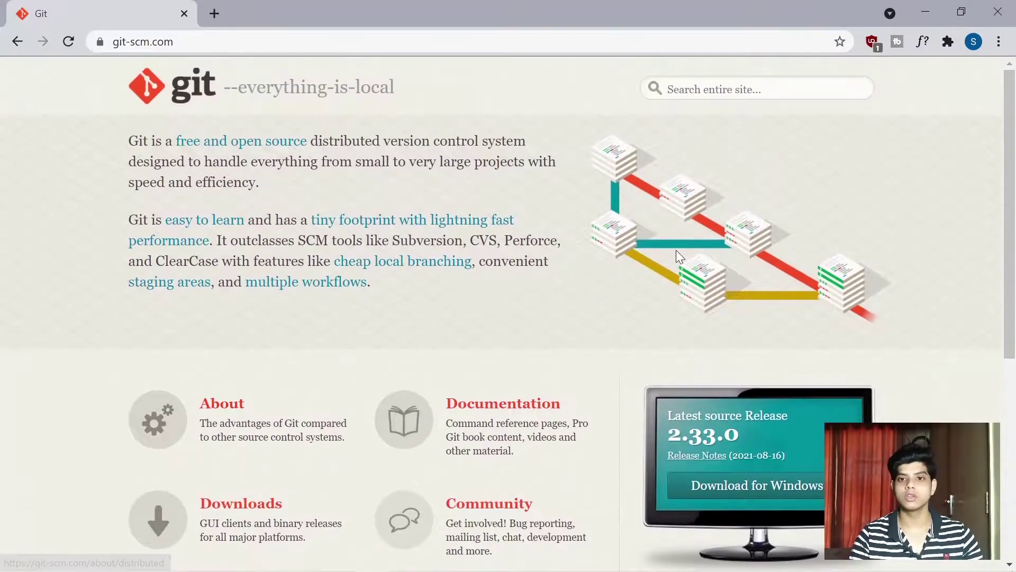
{"action": "scroll", "coordinate": [339, 281], "scroll_direction": "down", "scroll_amount": 2}
{"action": "scroll", "coordinate": [593, 241], "scroll_direction": "down", "scroll_amount": 2}
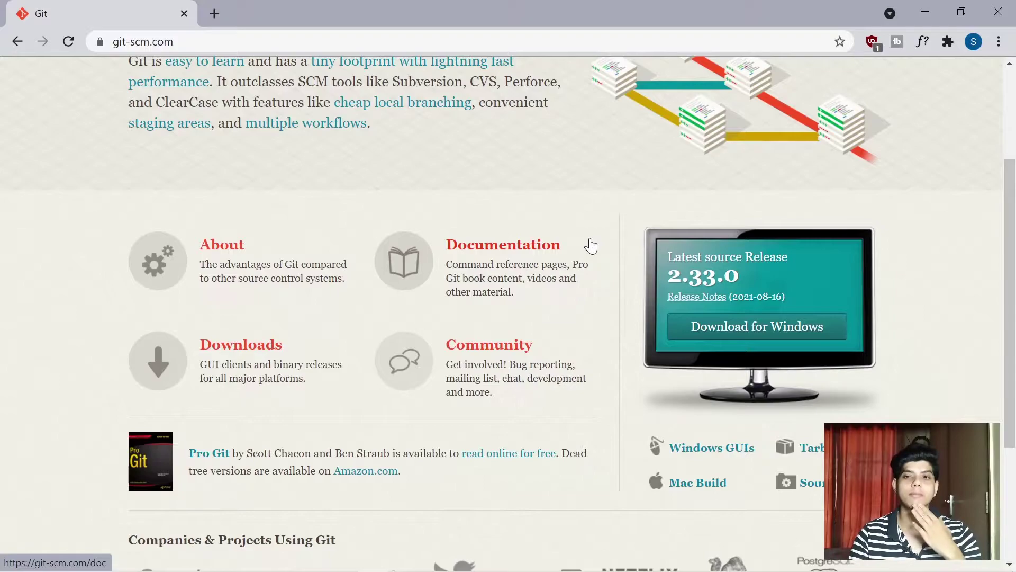
{"action": "scroll", "coordinate": [592, 246], "scroll_direction": "down", "scroll_amount": 4}
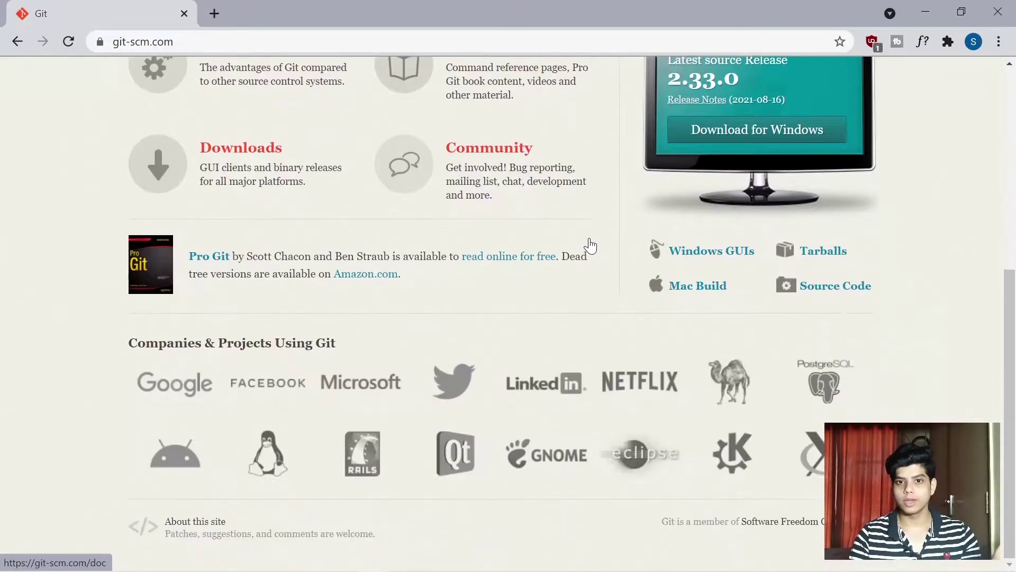
{"action": "scroll", "coordinate": [589, 239], "scroll_direction": "up", "scroll_amount": 3}
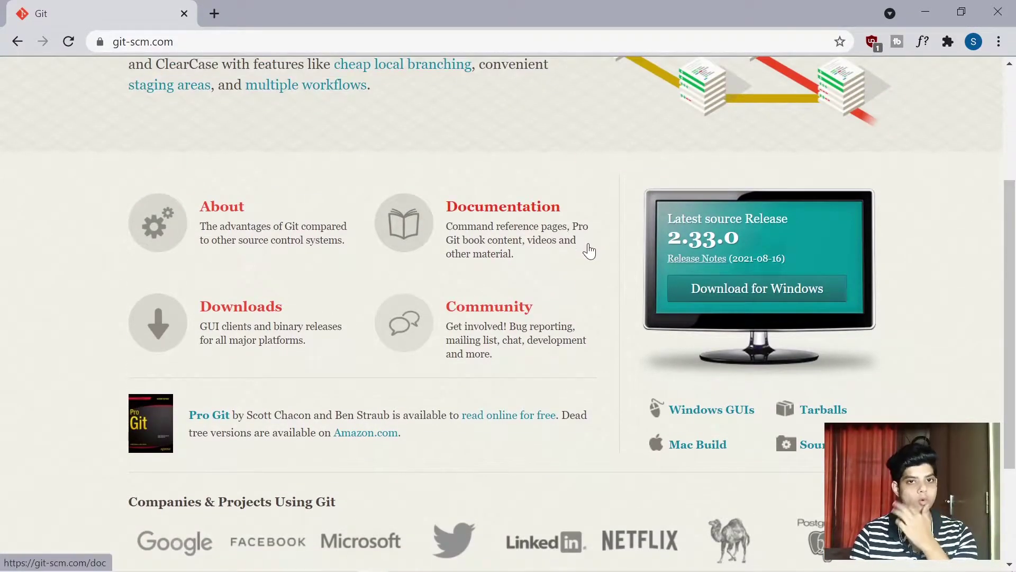
{"action": "scroll", "coordinate": [530, 260], "scroll_direction": "up", "scroll_amount": 4}
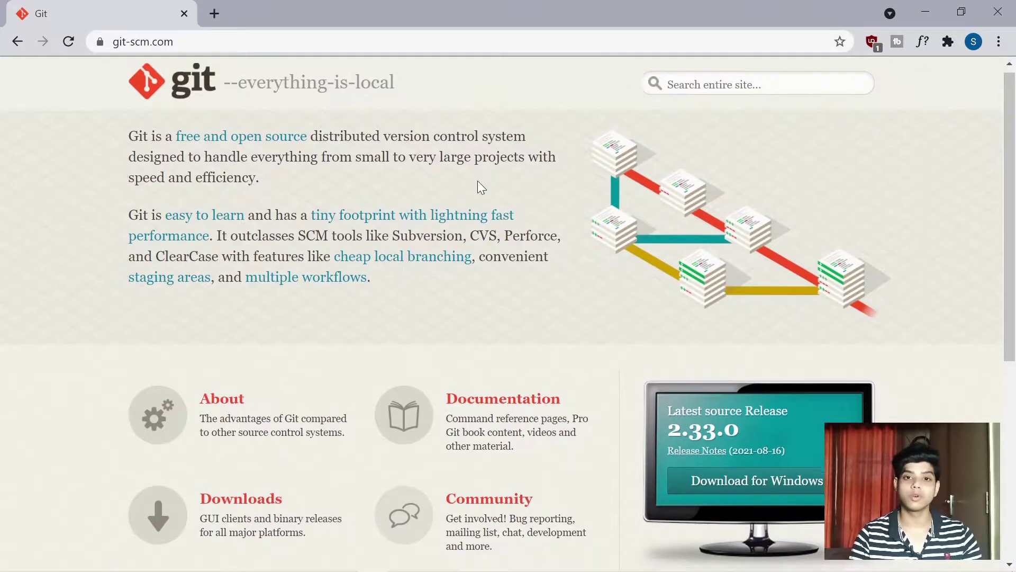
{"action": "scroll", "coordinate": [497, 265], "scroll_direction": "down", "scroll_amount": 6}
{"action": "scroll", "coordinate": [511, 307], "scroll_direction": "down", "scroll_amount": 1}
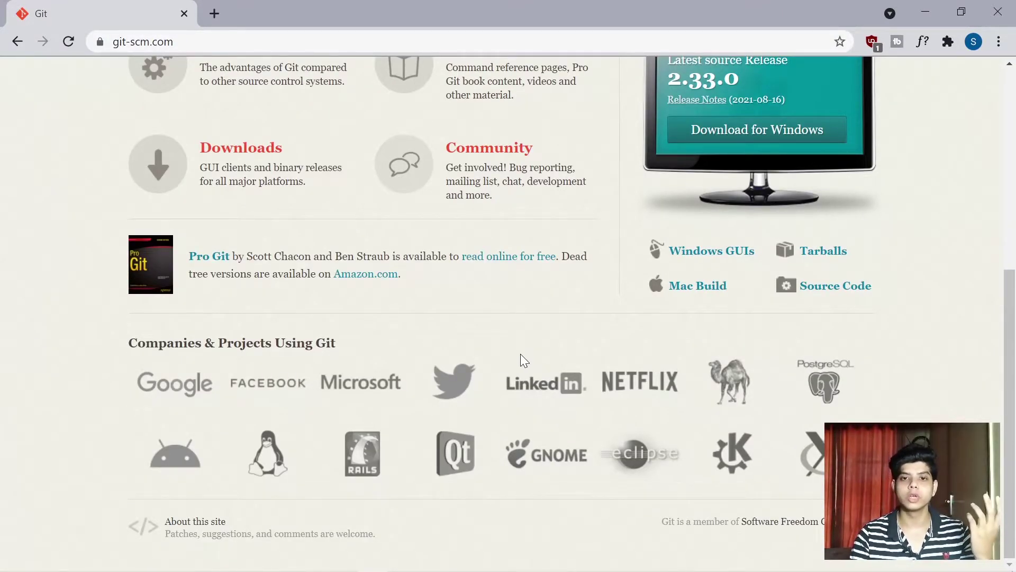
- Download the latest Git installer for Windows and launch the downloaded setup file
{"action": "scroll", "coordinate": [520, 352], "scroll_direction": "up", "scroll_amount": 2}
{"action": "scroll", "coordinate": [542, 362], "scroll_direction": "up", "scroll_amount": 2}
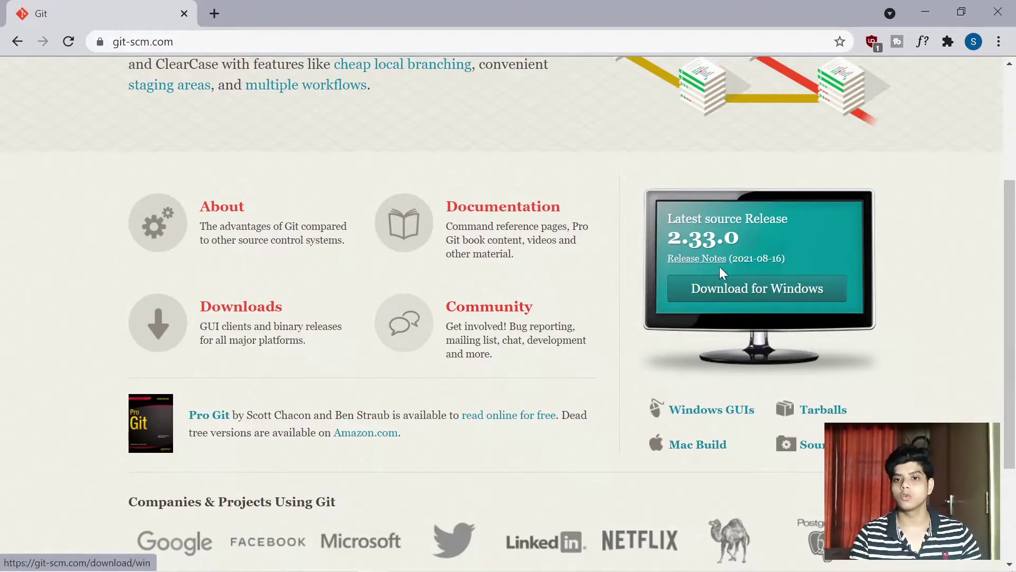
{"action": "left_click", "coordinate": [743, 296]}
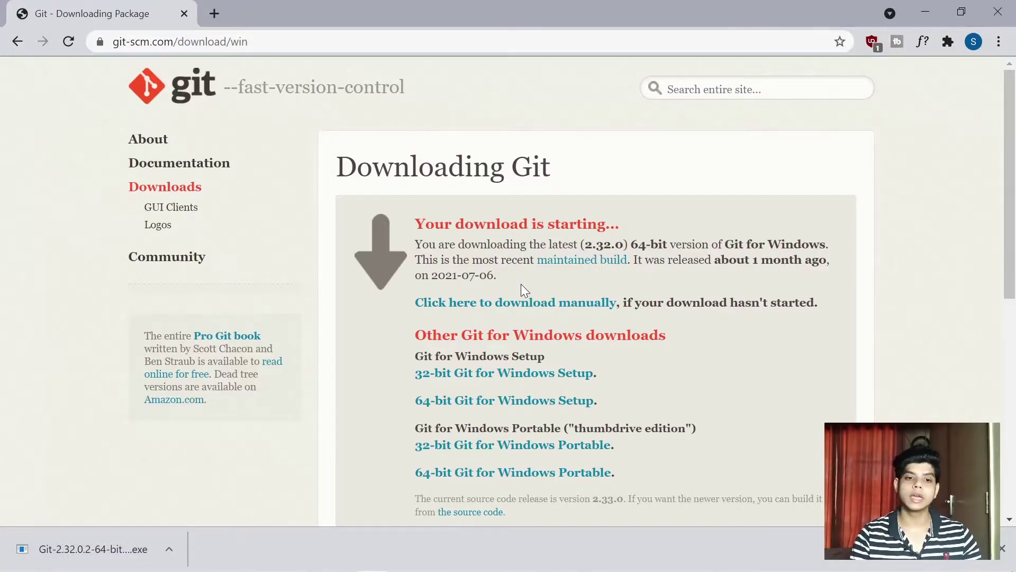
{"action": "left_click", "coordinate": [113, 540]}
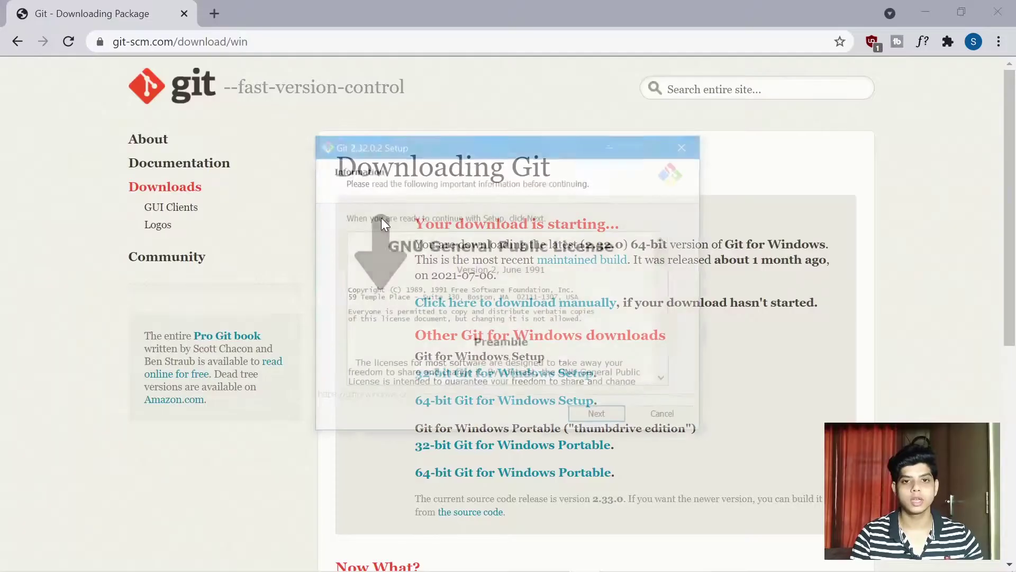
- Accept the licence information and set the Git installation folder to D:\Program Files\Git
{"action": "left_click_drag", "start_coordinate": [413, 152], "coordinate": [421, 133]}
{"action": "left_click", "coordinate": [588, 406]}
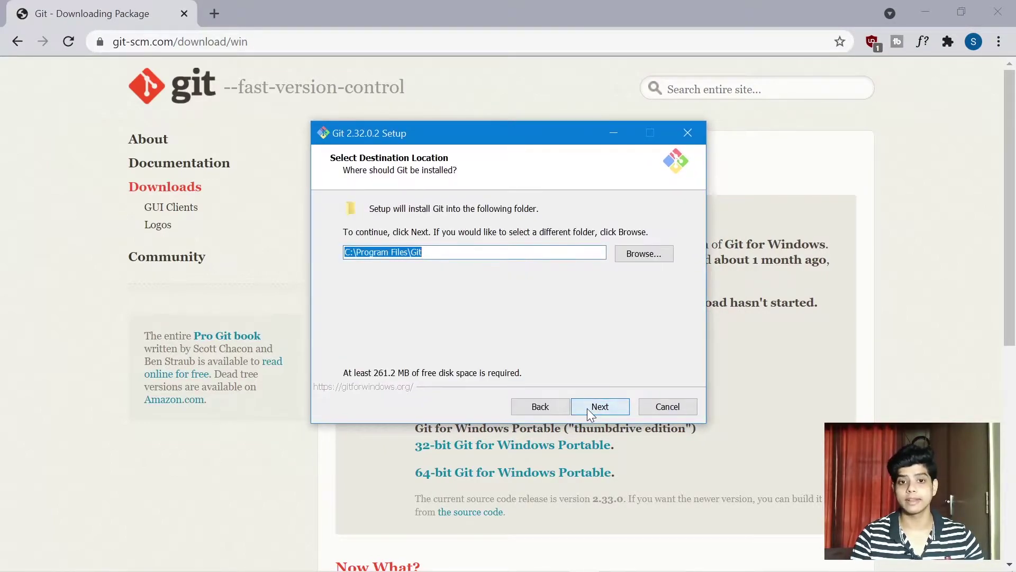
{"action": "left_click", "coordinate": [422, 252]}
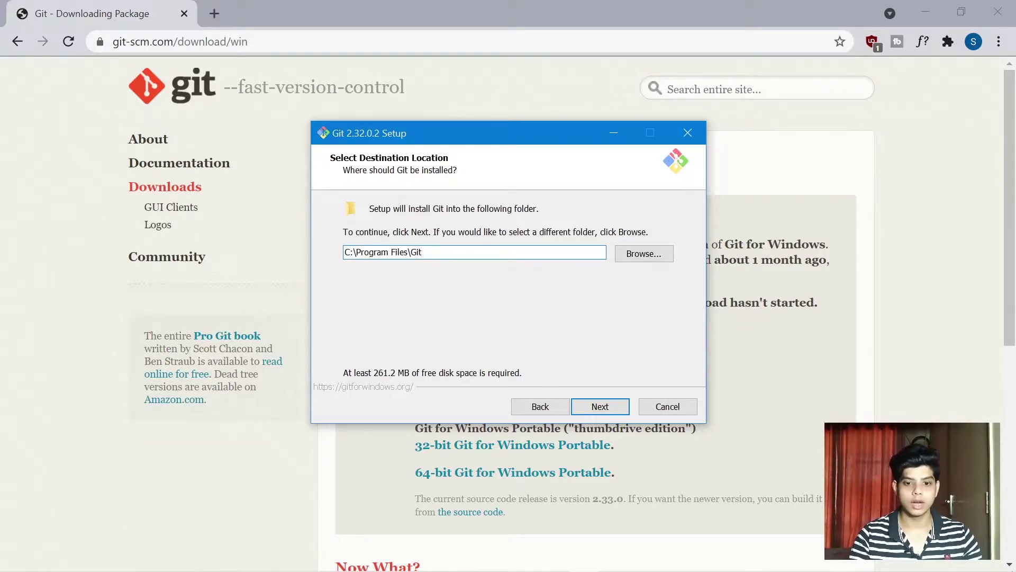
{"action": "key", "text": "Home"}
{"action": "key", "text": "Delete"}
{"action": "type", "text": "D"}
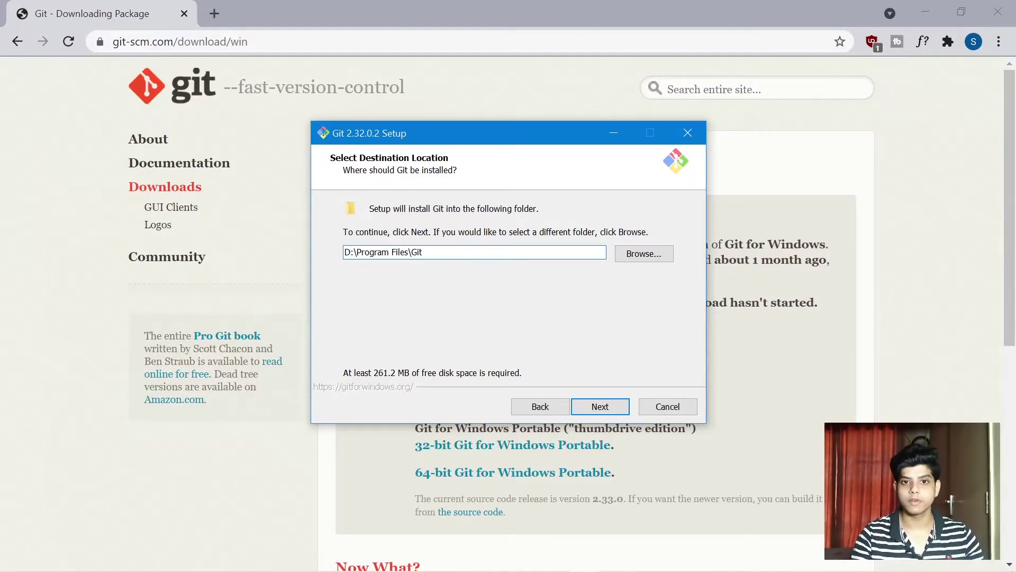
{"action": "left_click", "coordinate": [595, 407]}
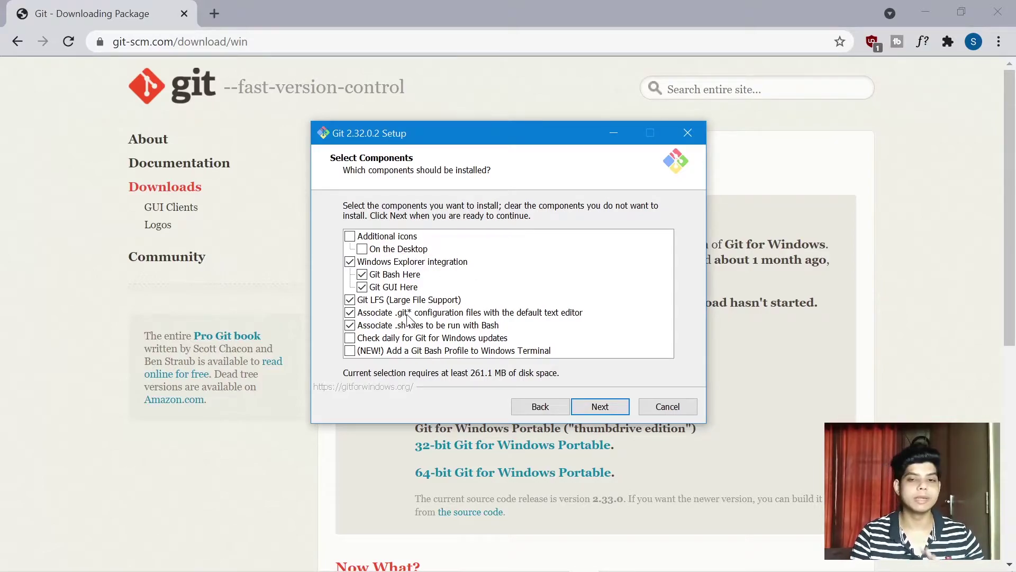
- Accept the default components and Start Menu folder, and choose Visual Studio Code as Git's default editor
{"action": "left_click", "coordinate": [599, 407]}
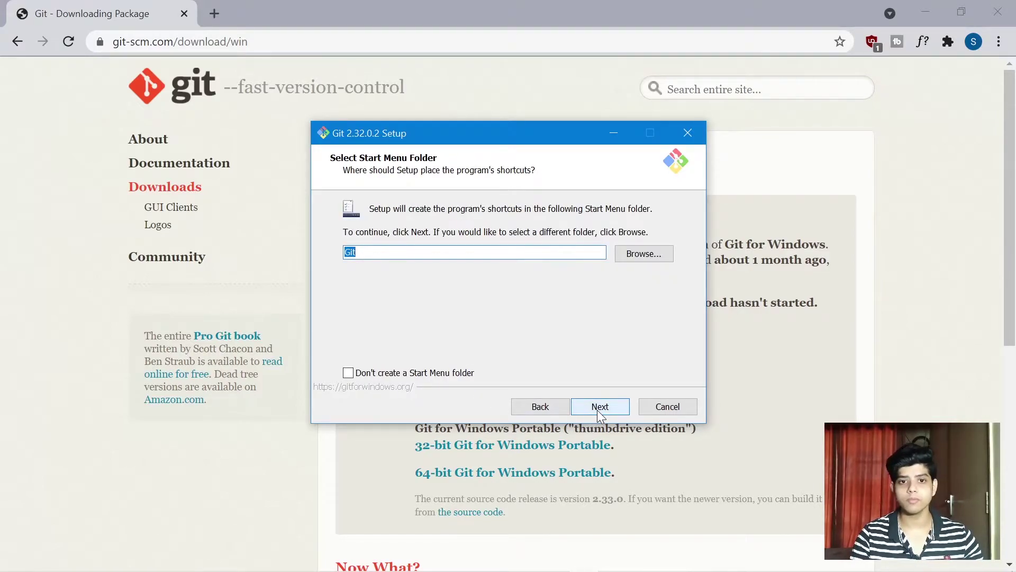
{"action": "left_click", "coordinate": [599, 408]}
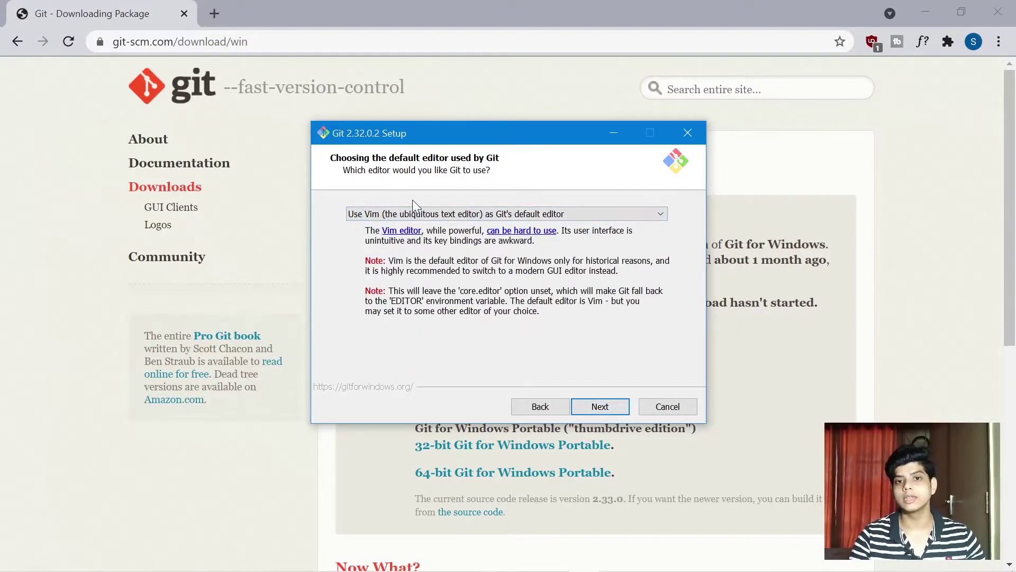
{"action": "left_click", "coordinate": [442, 214]}
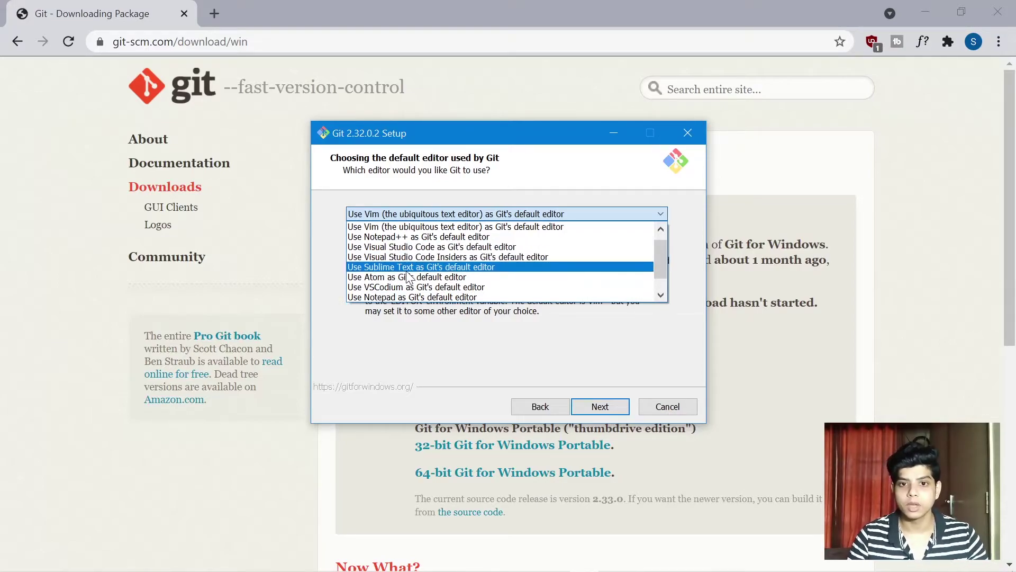
{"action": "left_click", "coordinate": [403, 247]}
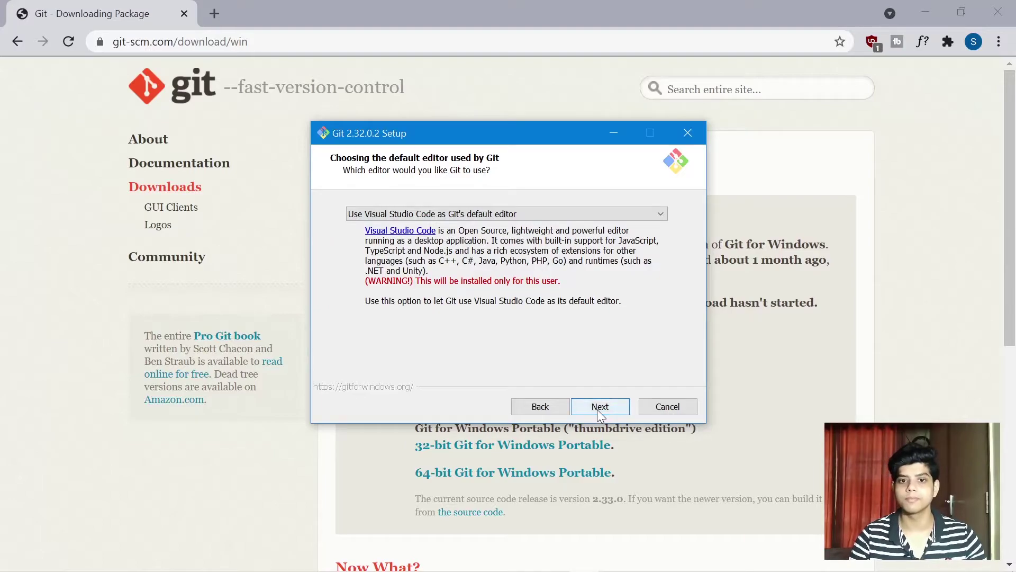
{"action": "left_click", "coordinate": [419, 219]}
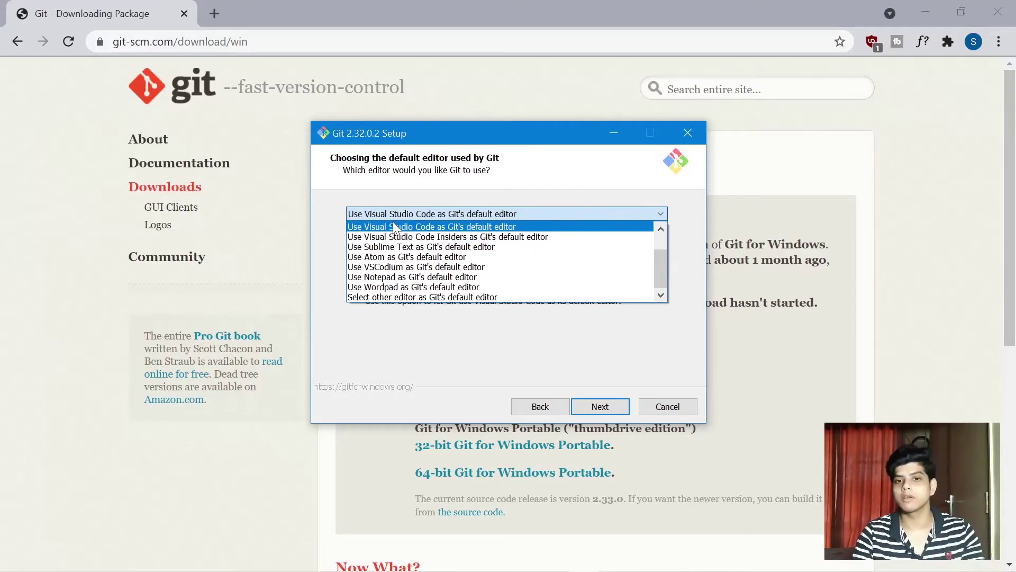
{"action": "left_click", "coordinate": [394, 225]}
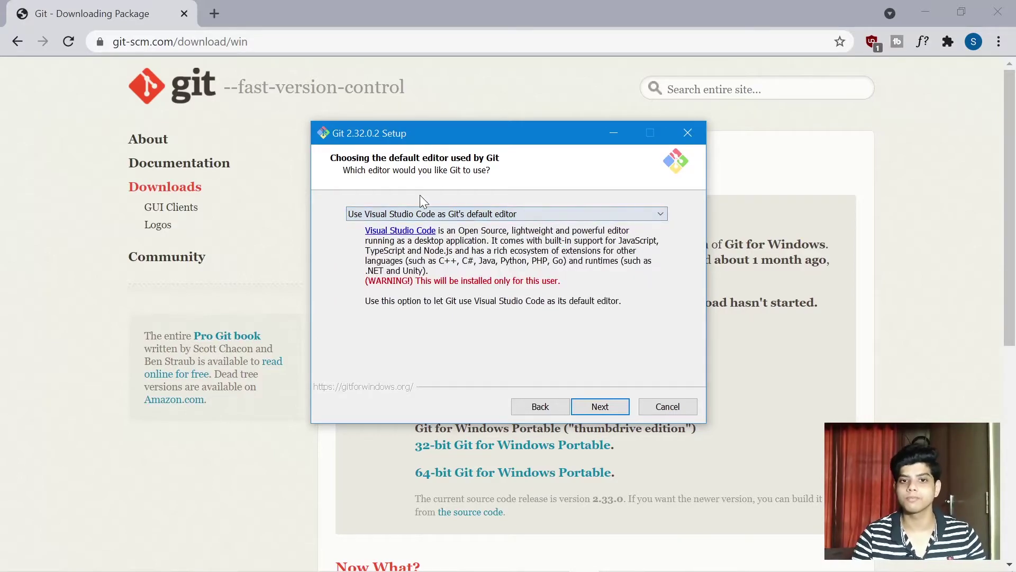
{"action": "left_click", "coordinate": [609, 407]}
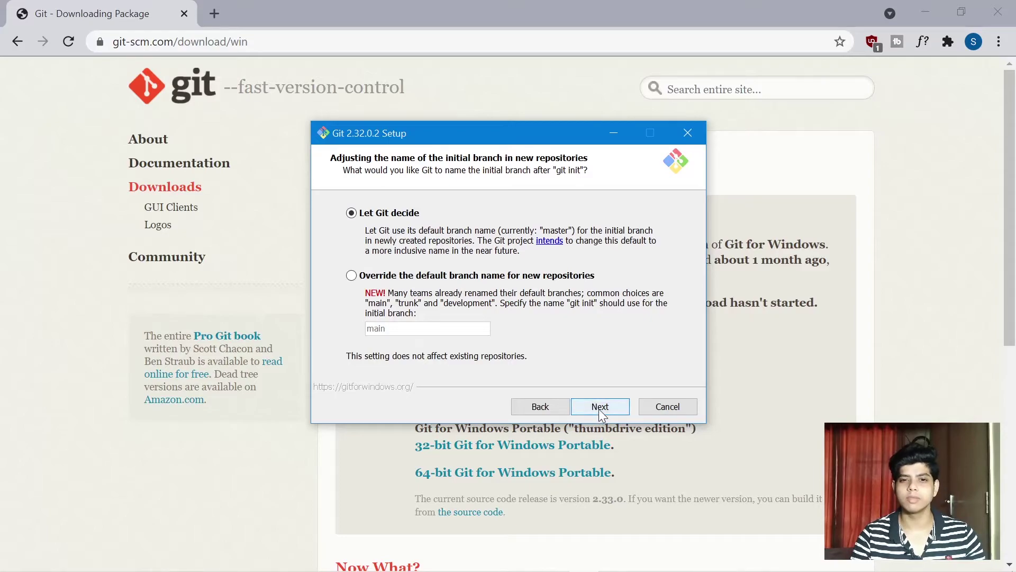
- Accept the default settings from the initial branch name through the experimental options, and start installing Git
{"action": "left_click", "coordinate": [600, 408]}
{"action": "left_click", "coordinate": [601, 408]}
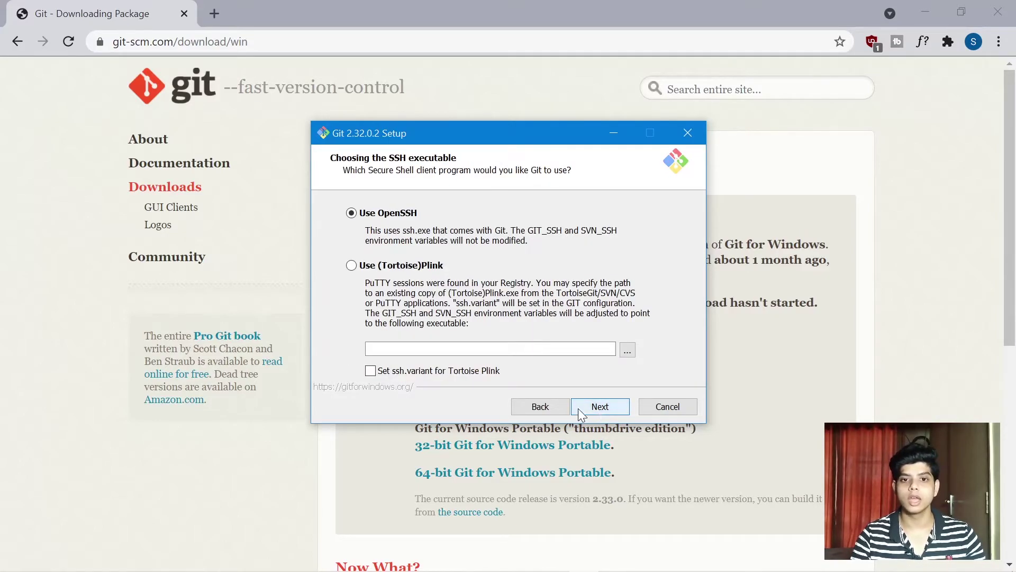
{"action": "left_click", "coordinate": [599, 411]}
{"action": "left_click", "coordinate": [599, 411]}
{"action": "left_click", "coordinate": [599, 410]}
{"action": "left_click", "coordinate": [598, 411]}
{"action": "left_click", "coordinate": [598, 411]}
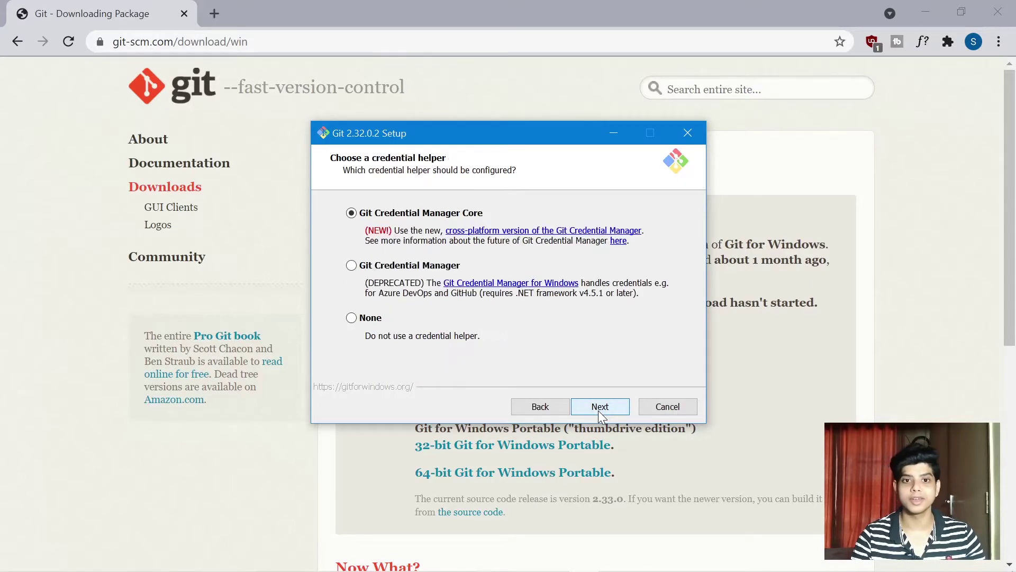
{"action": "left_click", "coordinate": [598, 411]}
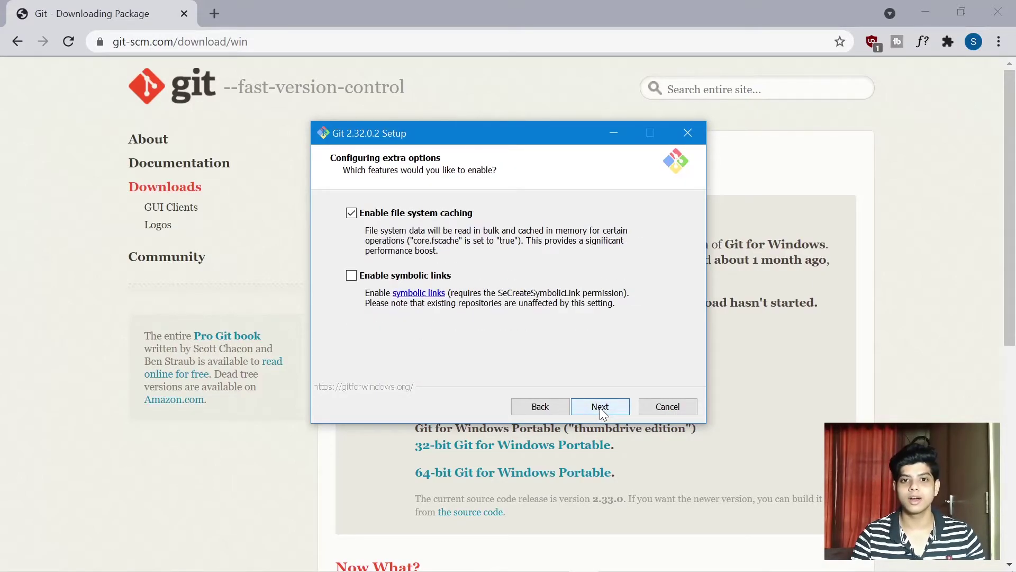
{"action": "left_click", "coordinate": [599, 407]}
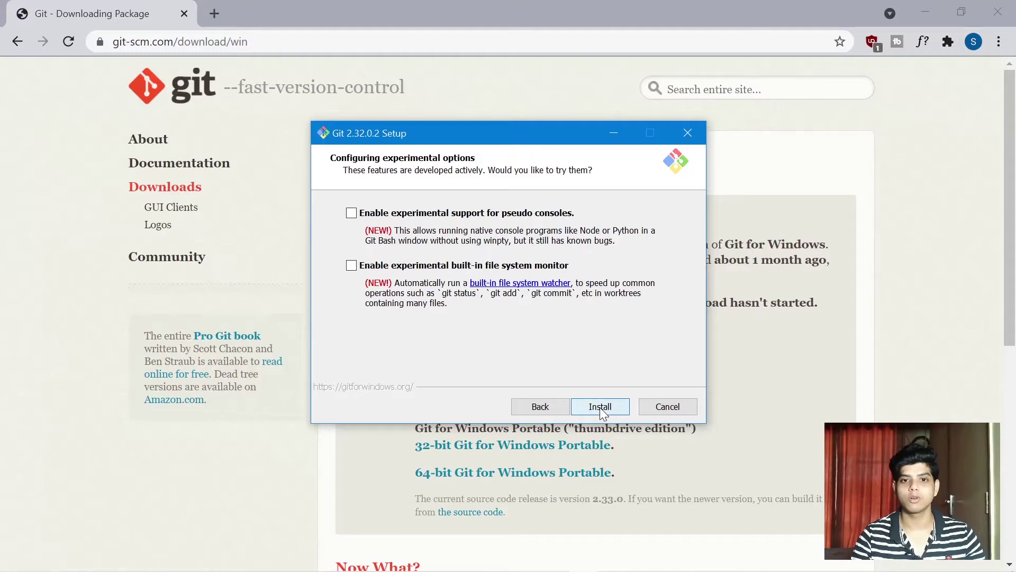
{"action": "left_click", "coordinate": [600, 406]}
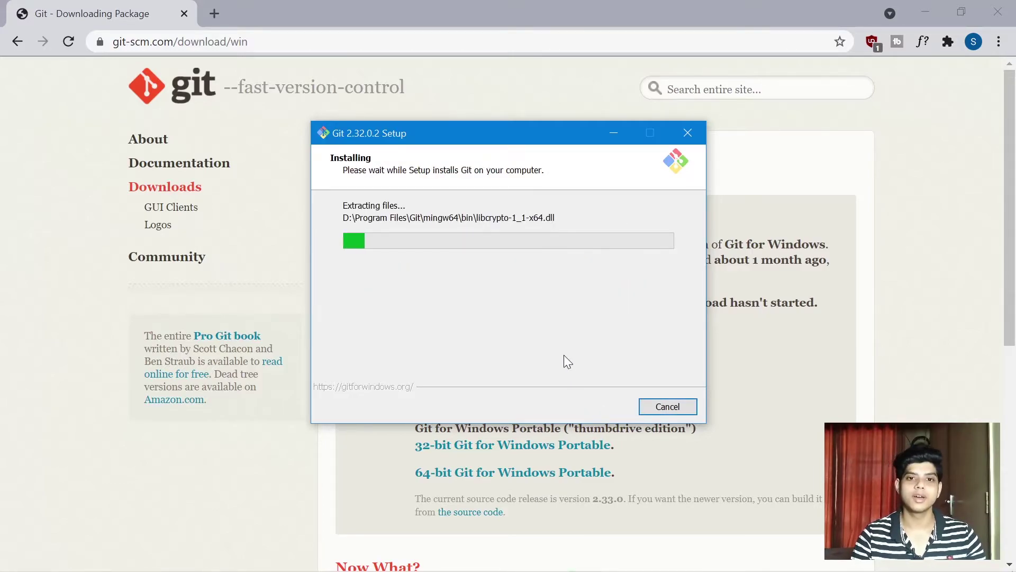
- Turn off viewing the release notes and finish the Git setup wizard
{"action": "left_click_drag", "start_coordinate": [420, 135], "coordinate": [407, 132]}
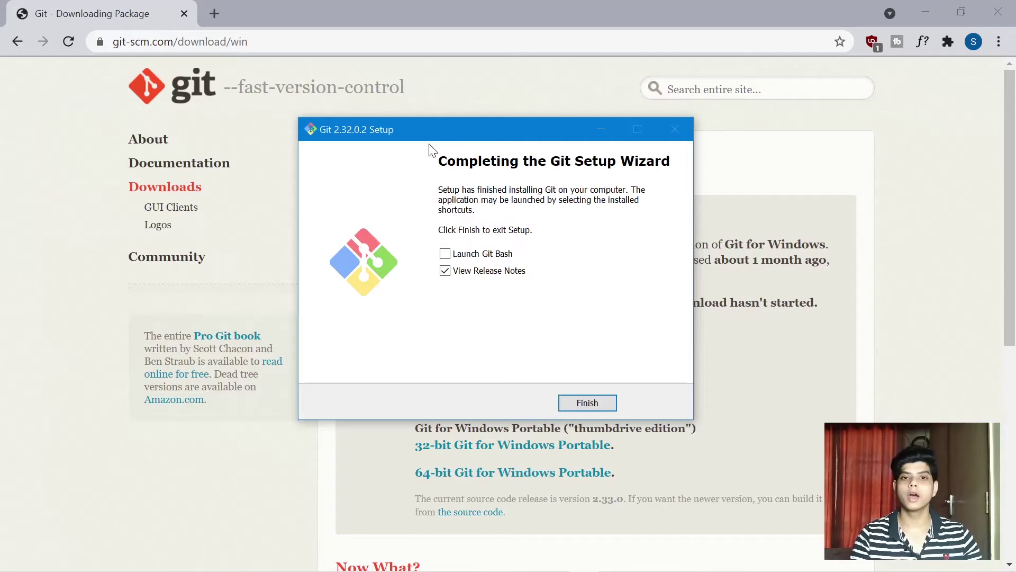
{"action": "mouse_move", "coordinate": [420, 136]}
{"action": "left_mouse_down"}
{"action": "mouse_move", "coordinate": [434, 134]}
{"action": "mouse_move", "coordinate": [422, 122]}
{"action": "left_mouse_up"}
{"action": "left_click", "coordinate": [448, 257]}
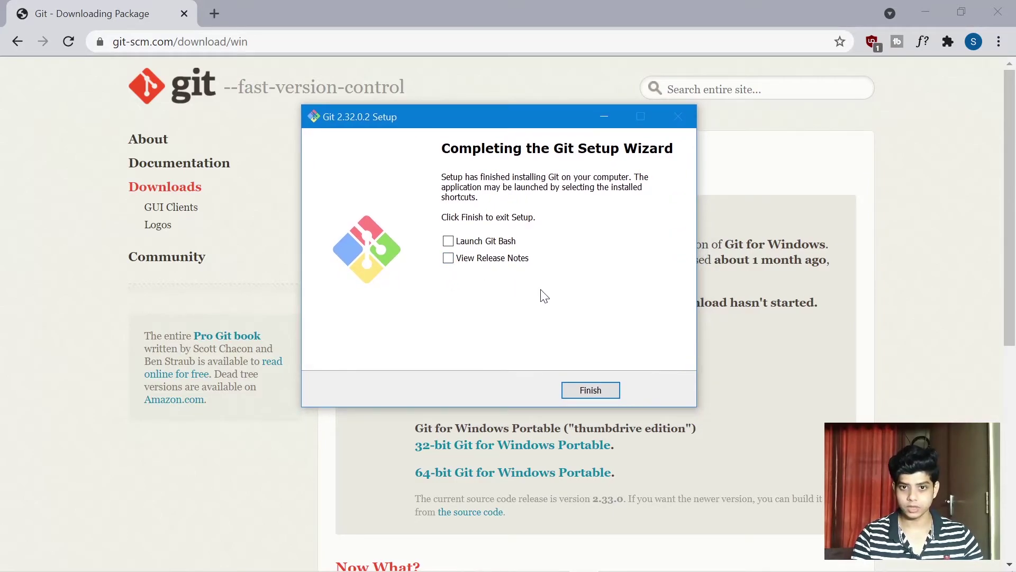
{"action": "left_click", "coordinate": [599, 396]}
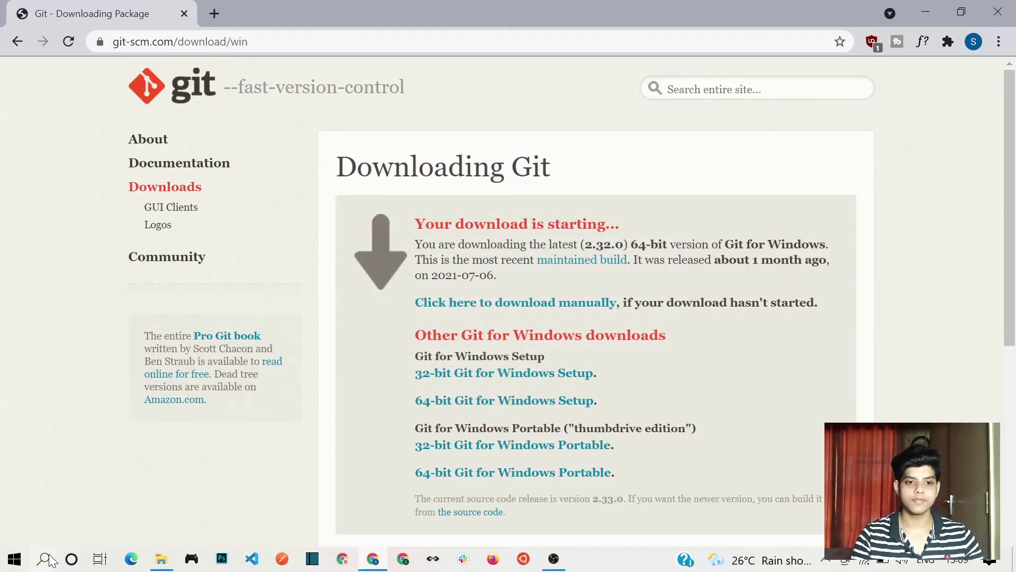
- Search Windows for cmd, open Command Prompt and place its window nearer the middle of the screen
{"action": "left_click", "coordinate": [42, 559]}
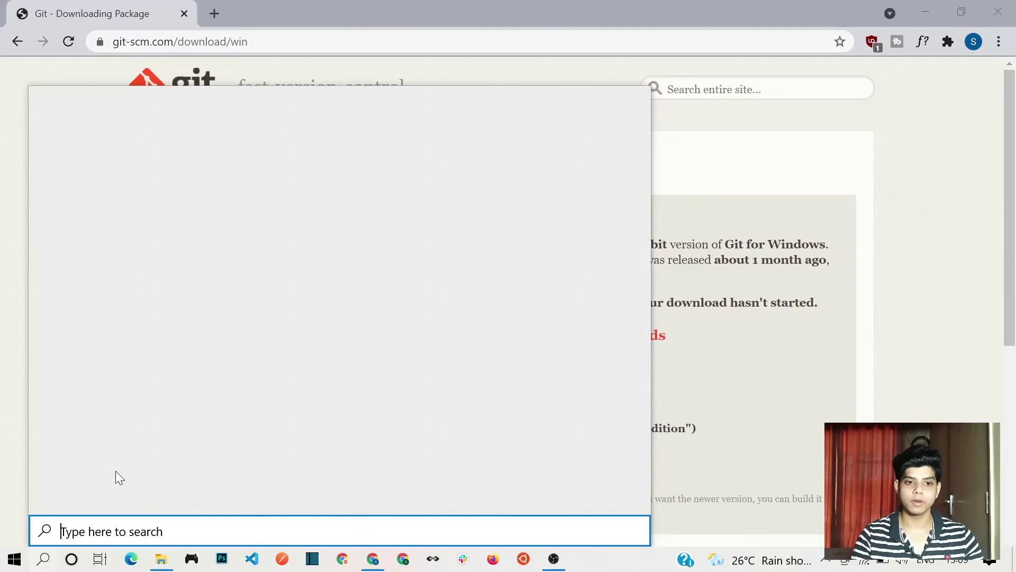
{"action": "type", "text": "cmd"}
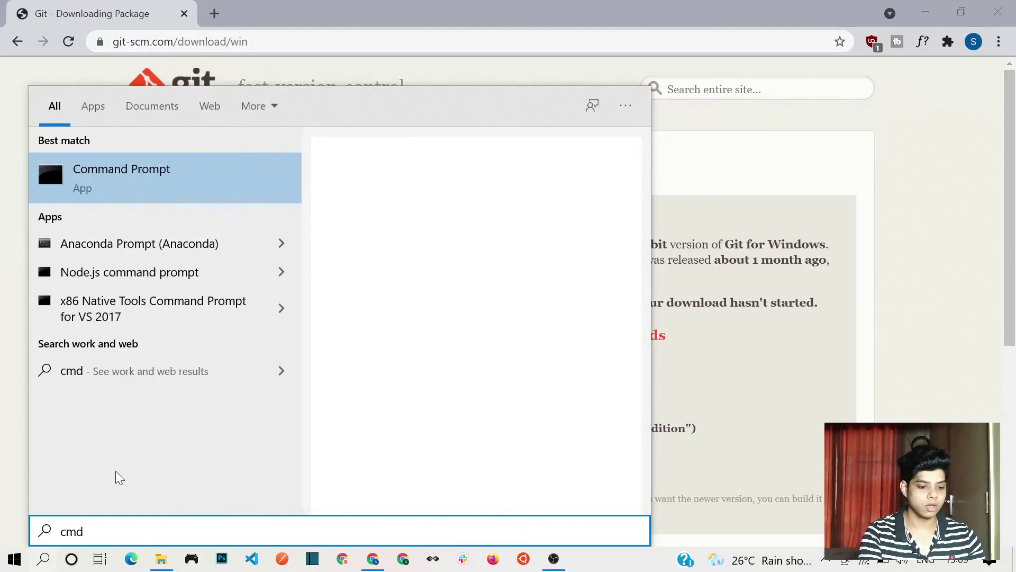
{"action": "key", "text": "Return"}
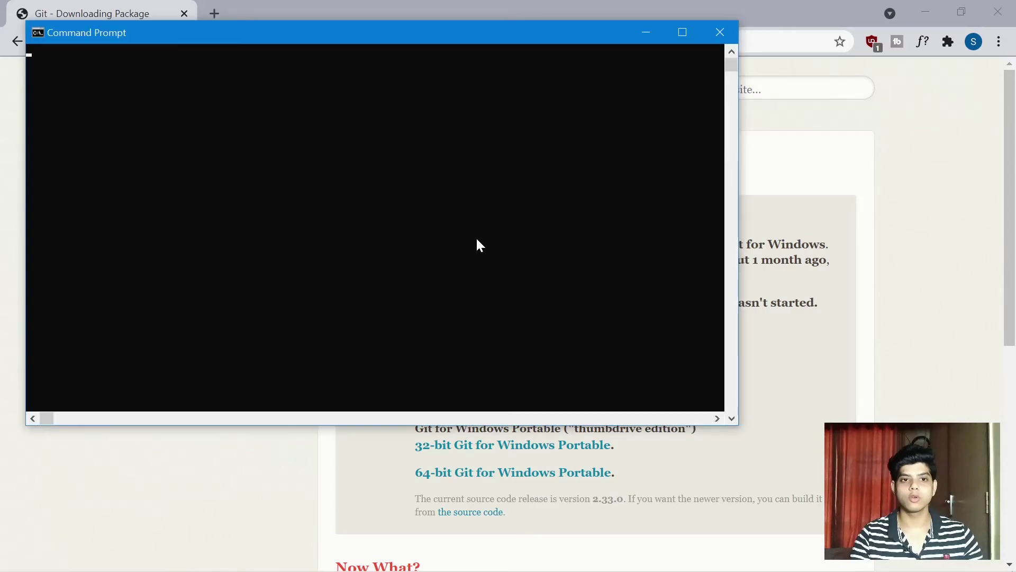
{"action": "left_click_drag", "start_coordinate": [231, 40], "coordinate": [354, 85]}
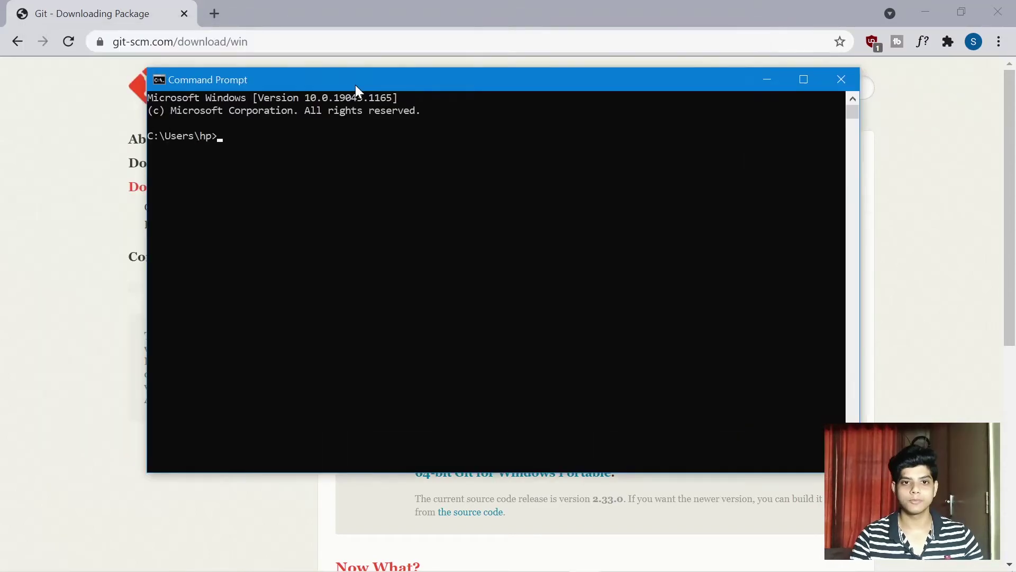
- Try to check the installed Git version with the command git -v
{"action": "type", "text": "git "}
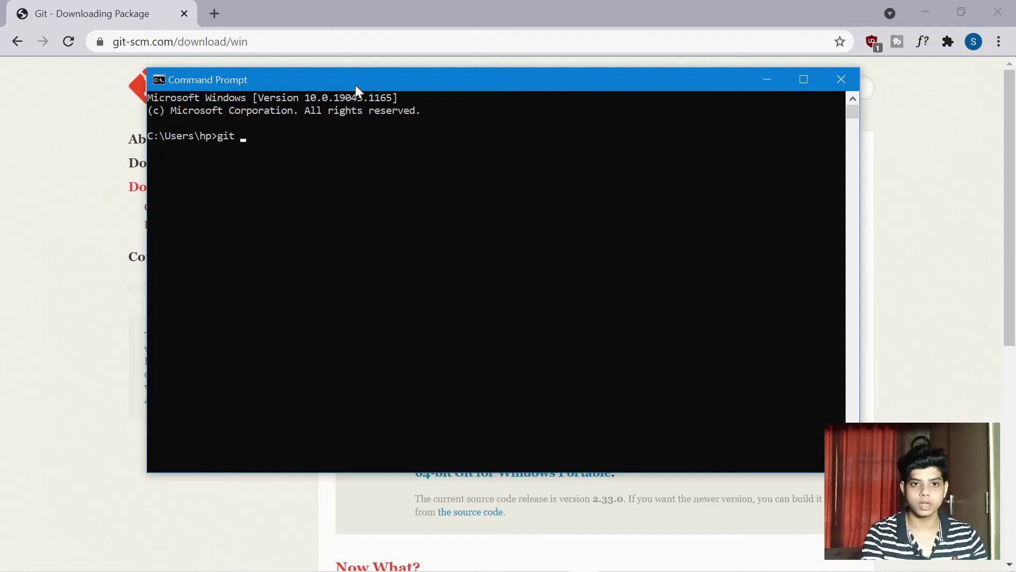
{"action": "type", "text": "-v"}
{"action": "key", "text": "Return"}
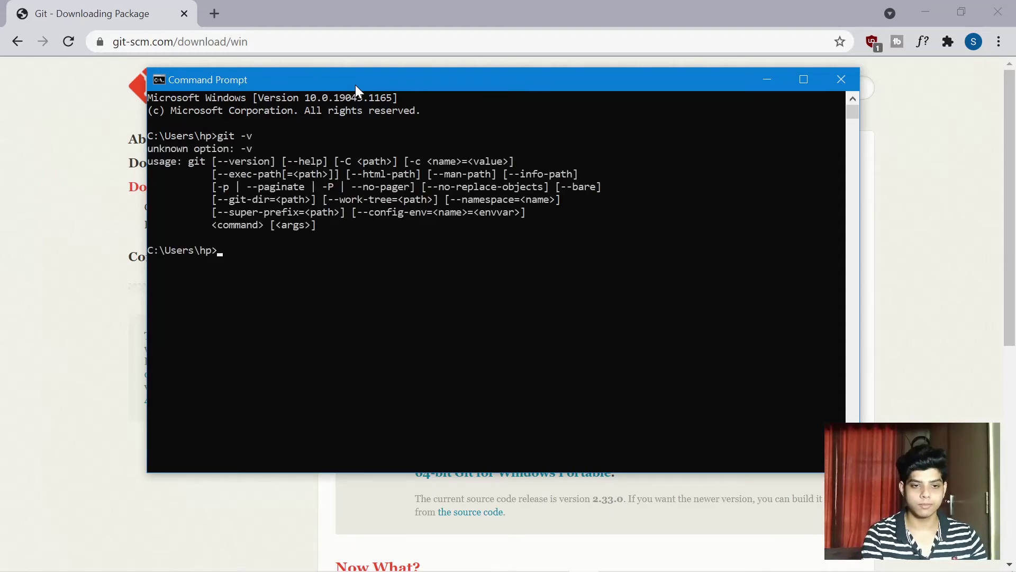
- Check the installed Git version with the command git --version and highlight the version line in the output
{"action": "type", "text": "git "}
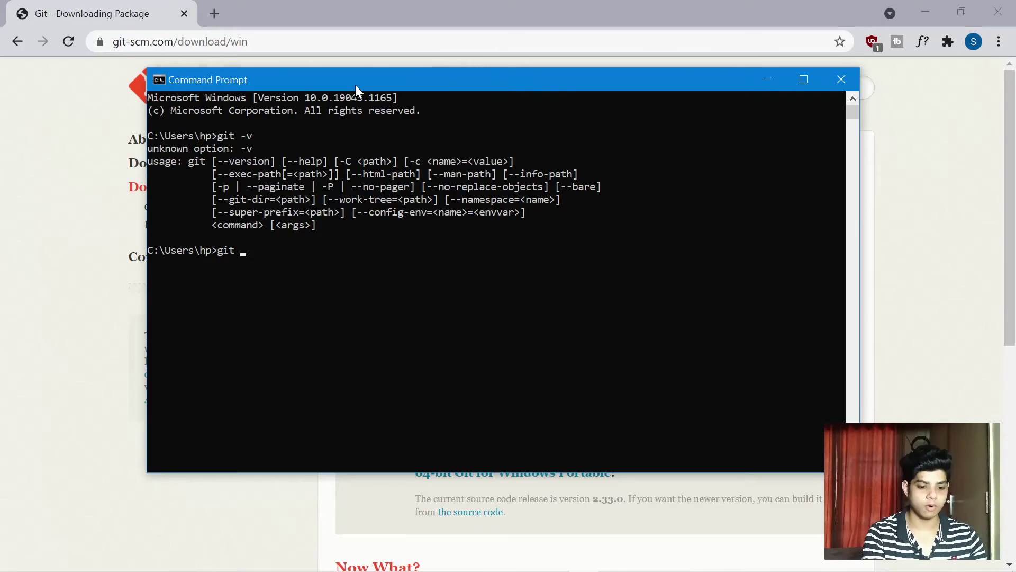
{"action": "type", "text": "--versioo"}
{"action": "key", "text": "BackSpace"}
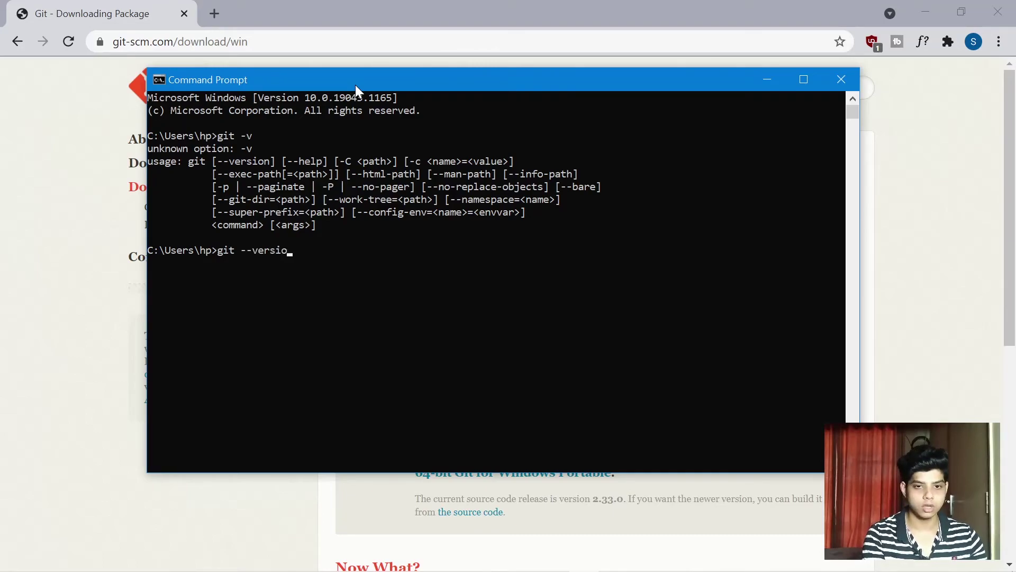
{"action": "type", "text": "n"}
{"action": "key", "text": "Return"}
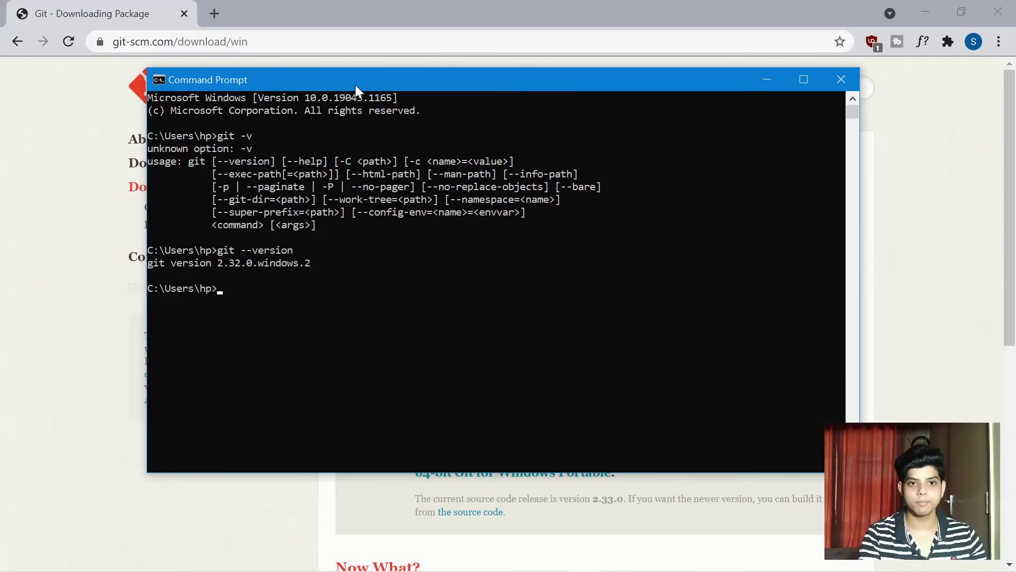
{"action": "left_click_drag", "start_coordinate": [317, 260], "coordinate": [149, 264]}
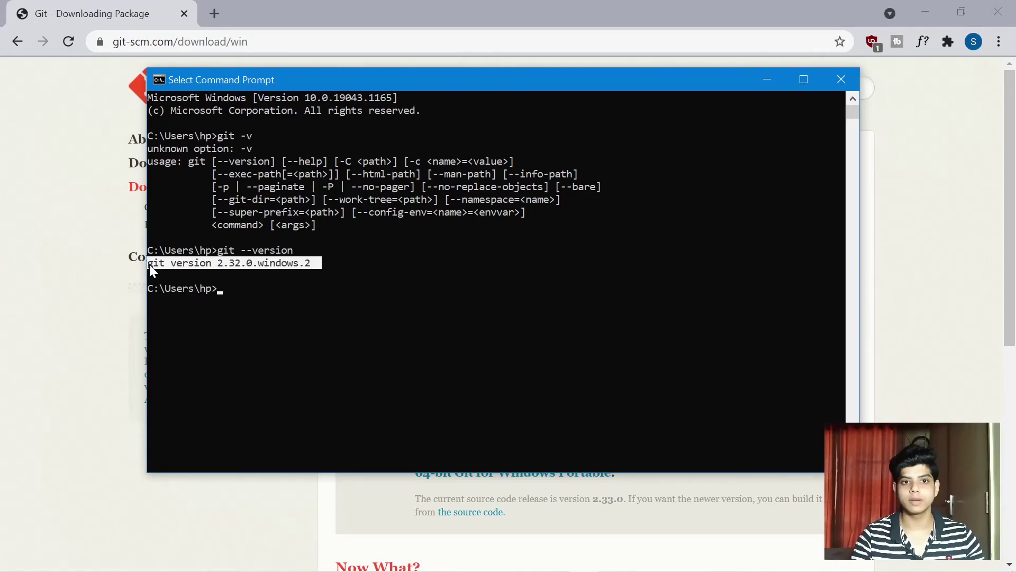
{"action": "left_click", "coordinate": [249, 288]}
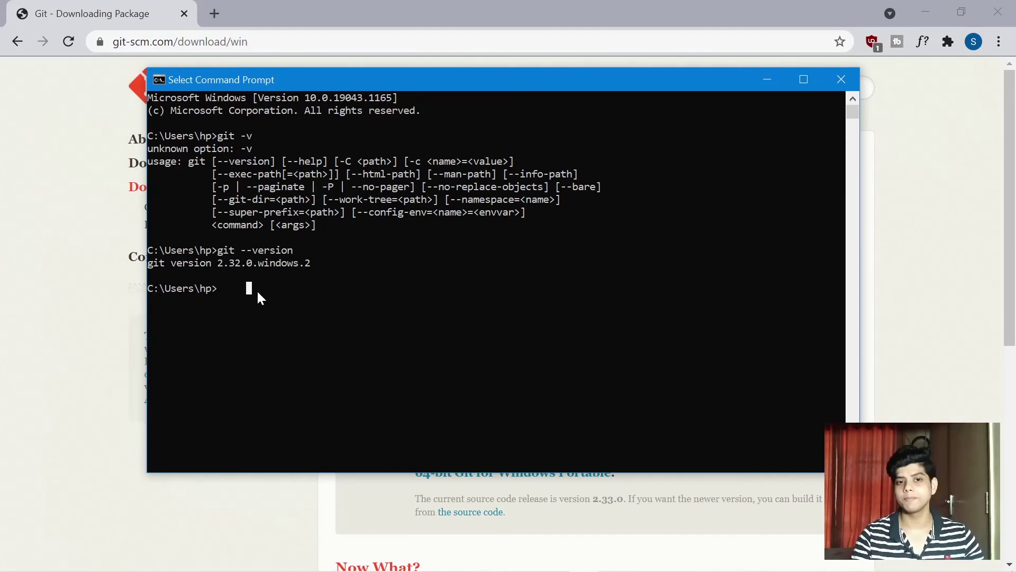
{"action": "mouse_move", "coordinate": [322, 85]}
{"action": "left_mouse_down"}
{"action": "mouse_move", "coordinate": [350, 86]}
{"action": "mouse_move", "coordinate": [313, 79]}
{"action": "left_mouse_up"}
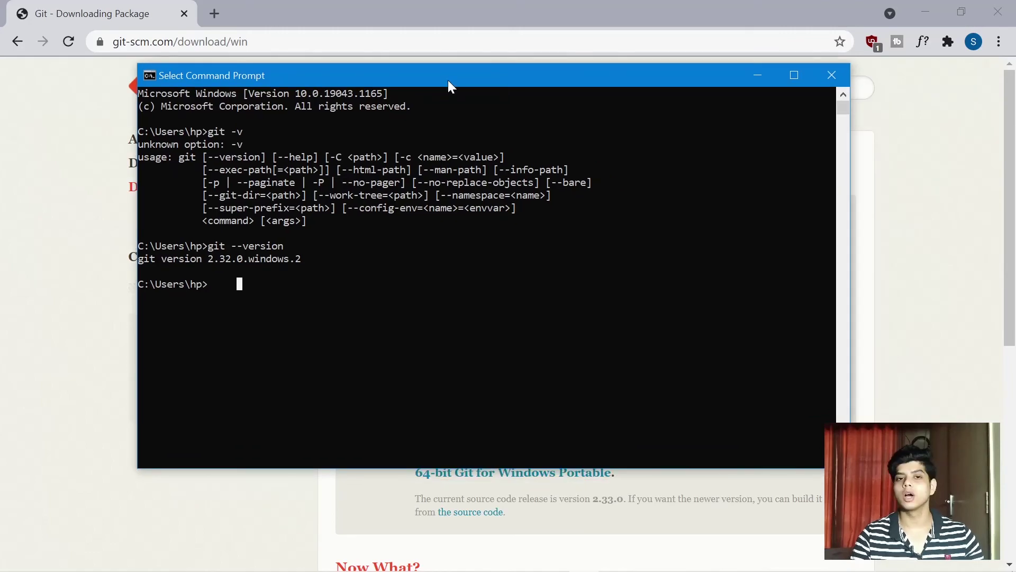